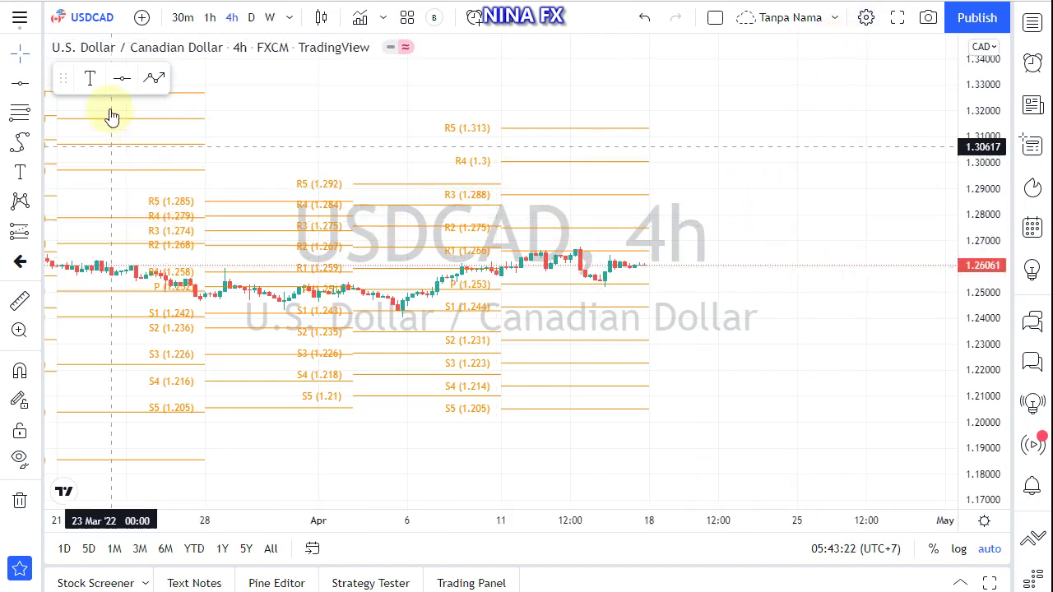
Place green horizontal lines at 1.27036 and 1.24438 on the USDCAD 4h chart.
left_click(121, 79)
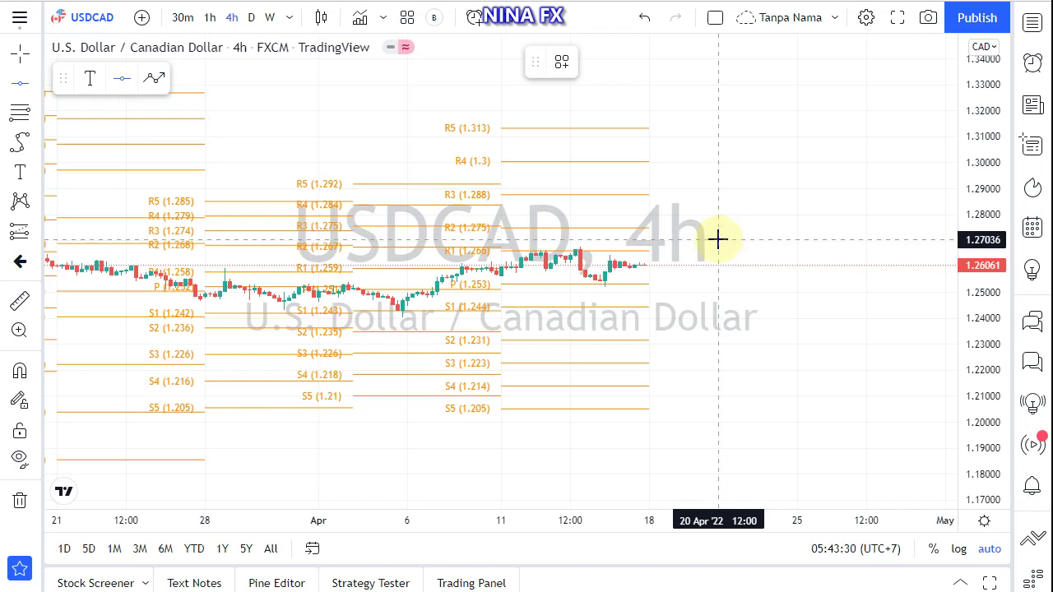
left_click(719, 238)
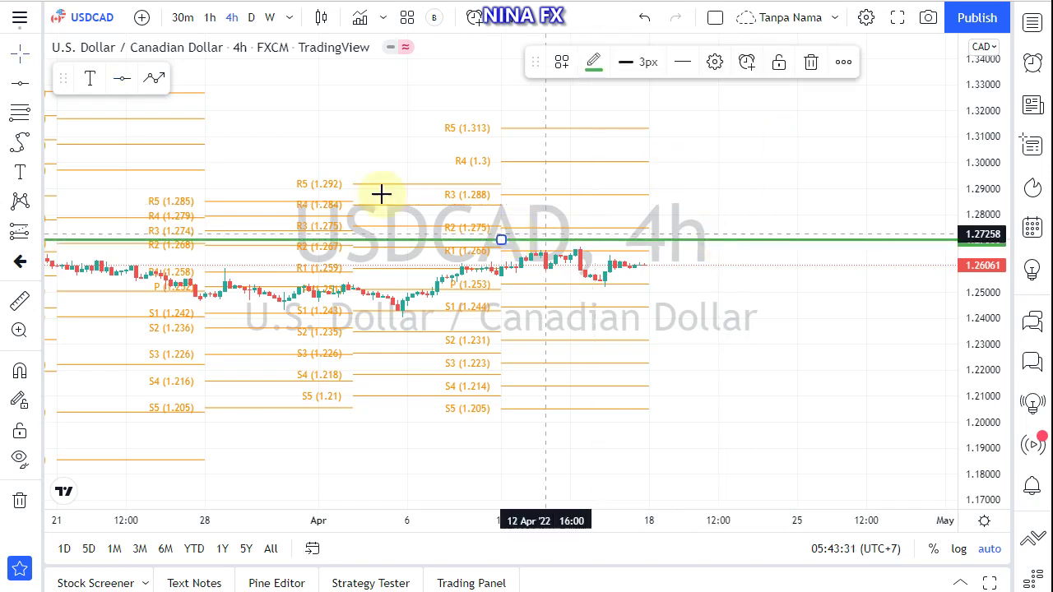
left_click(131, 83)
left_click(131, 83)
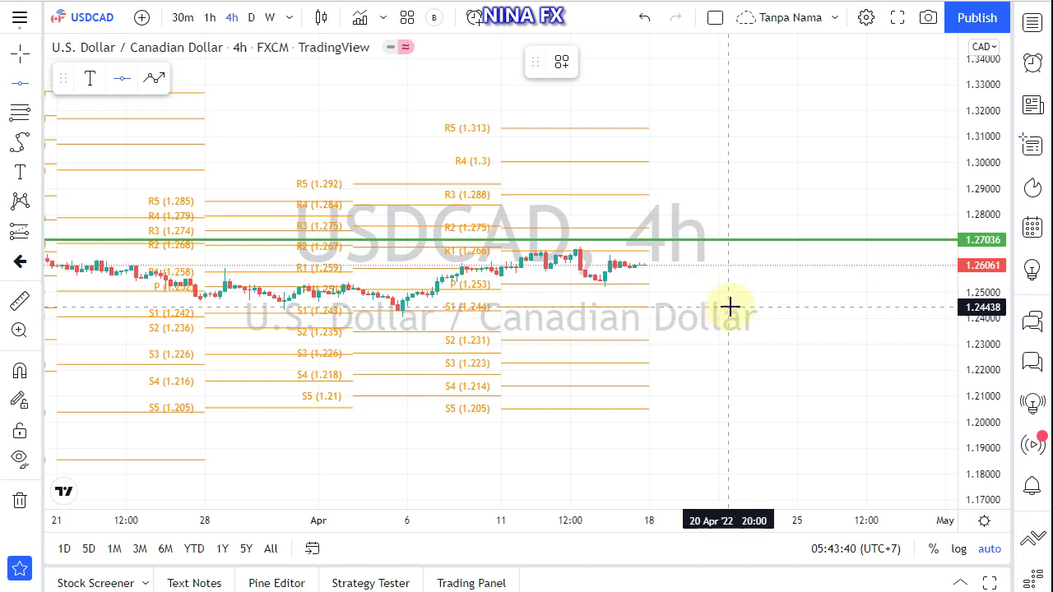
left_click(727, 307)
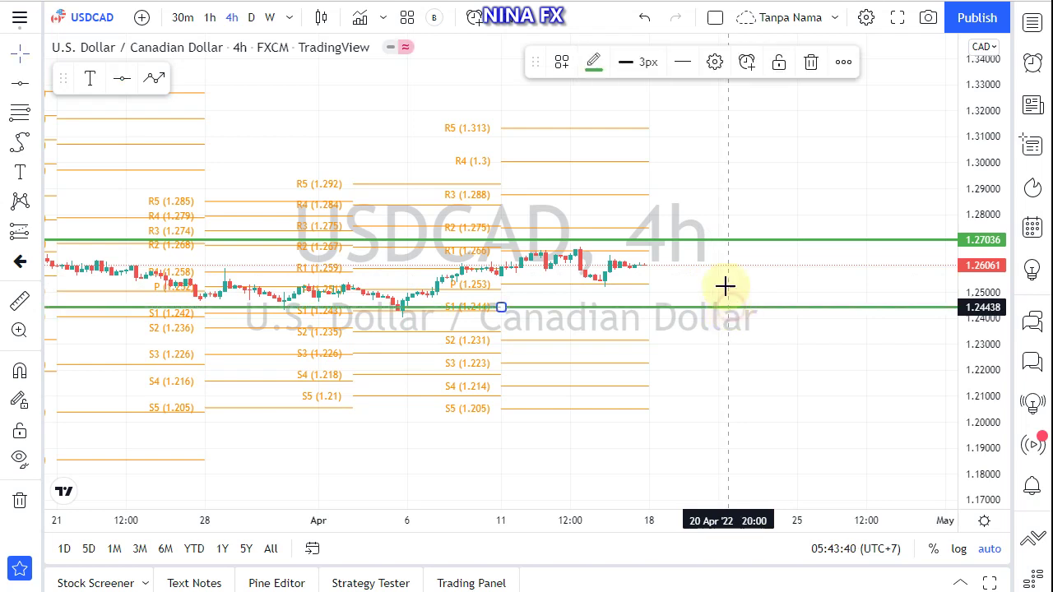
Remove the pivot-point indicators and compress the price scale so both green levels fit.
right_click(678, 106)
mouse_move(758, 452)
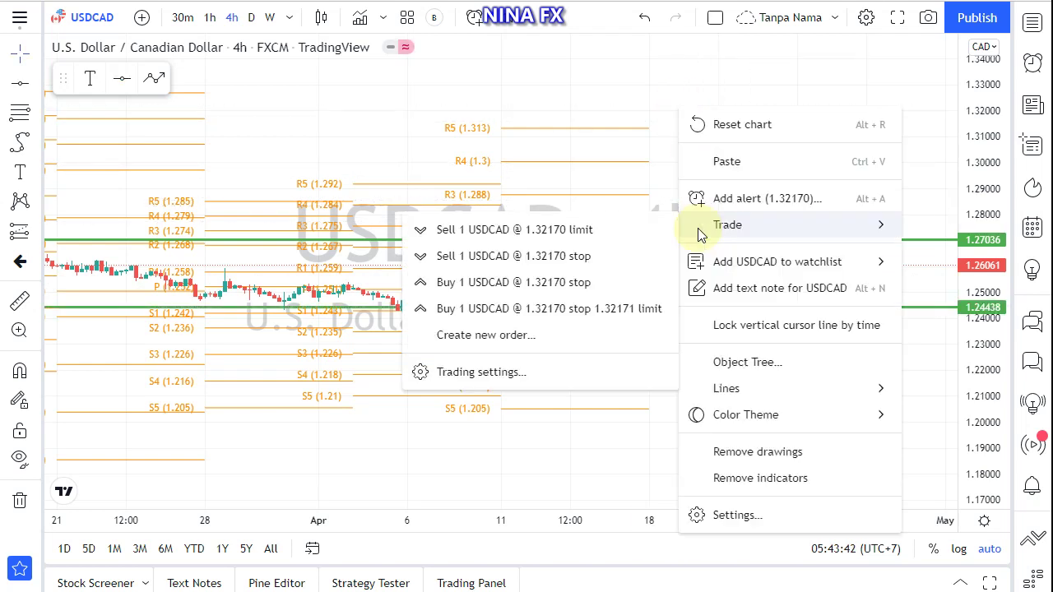
left_click(751, 477)
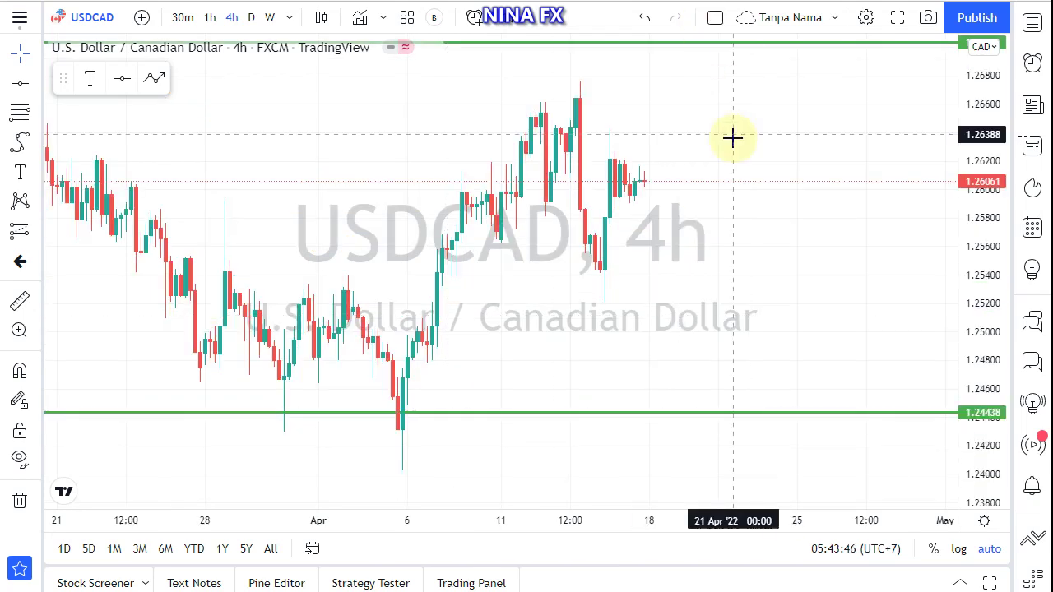
left_click_drag(975, 136, 973, 186)
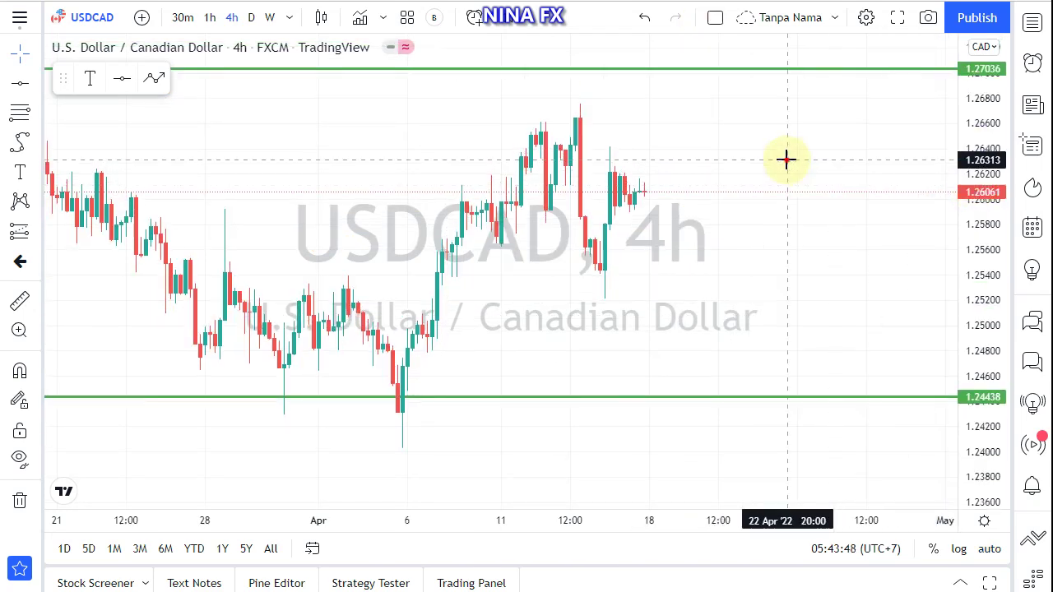
left_click_drag(785, 159, 749, 159)
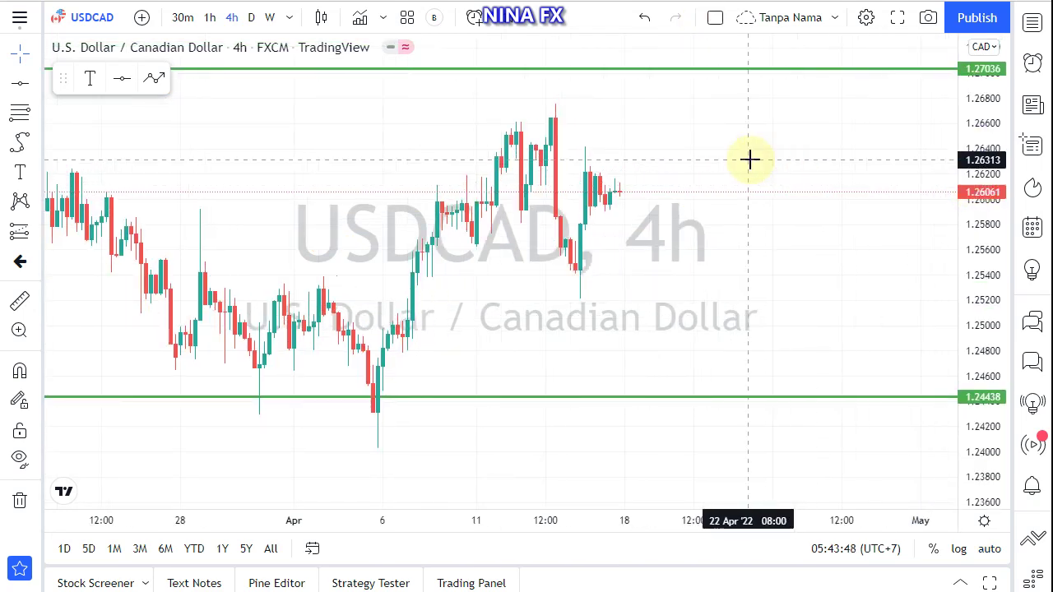
Draw a blue curve from the latest candles, shaped into a dip, a peak at 1.27036, then ending at 1.24438.
left_click(19, 141)
left_click(634, 186)
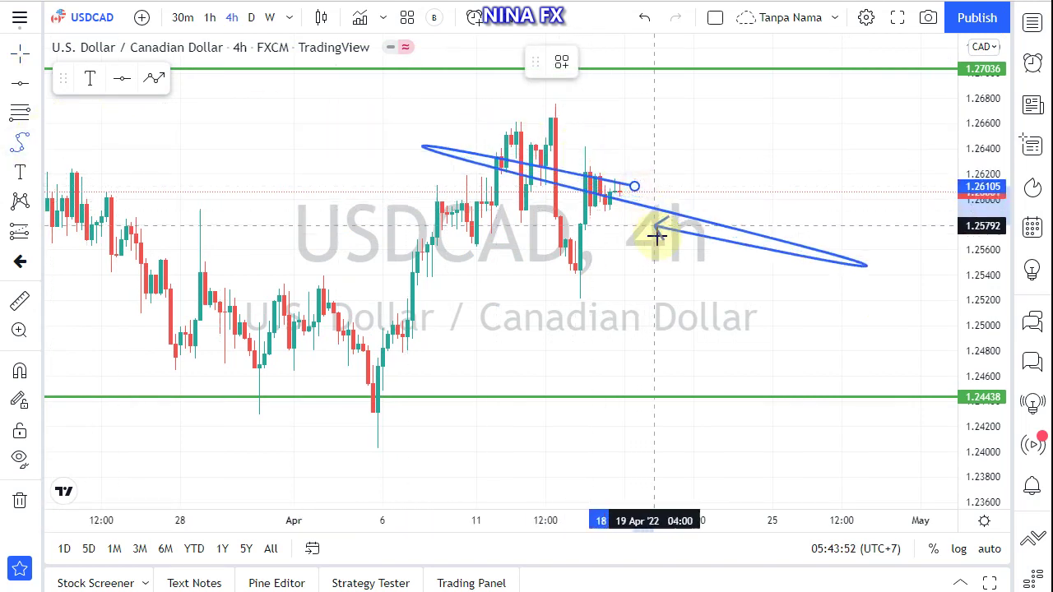
left_click(852, 410)
left_click_drag(471, 244, 675, 289)
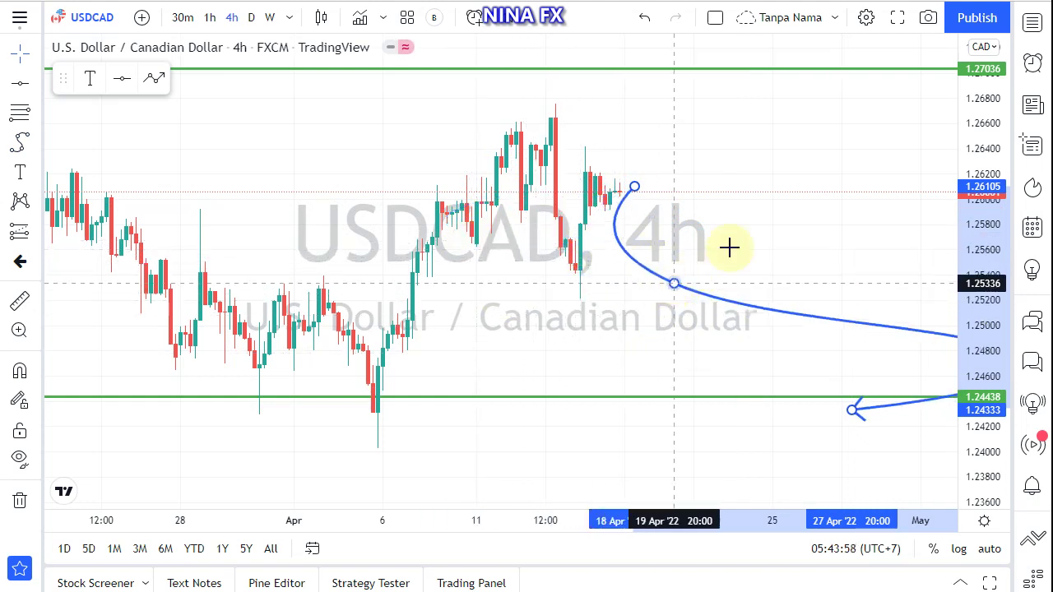
scroll(713, 235, "up", 2)
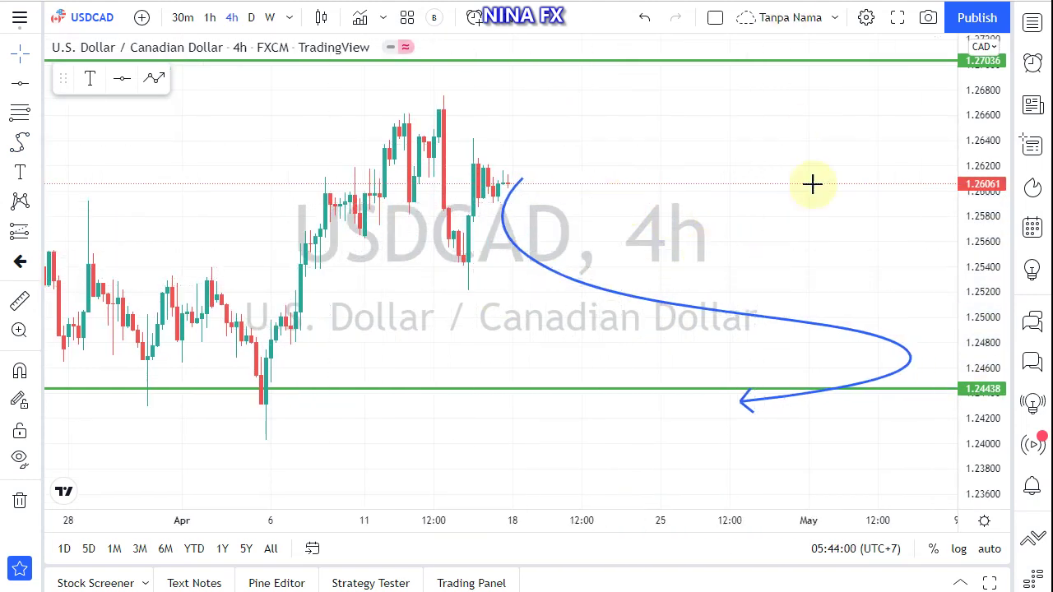
left_click(905, 357)
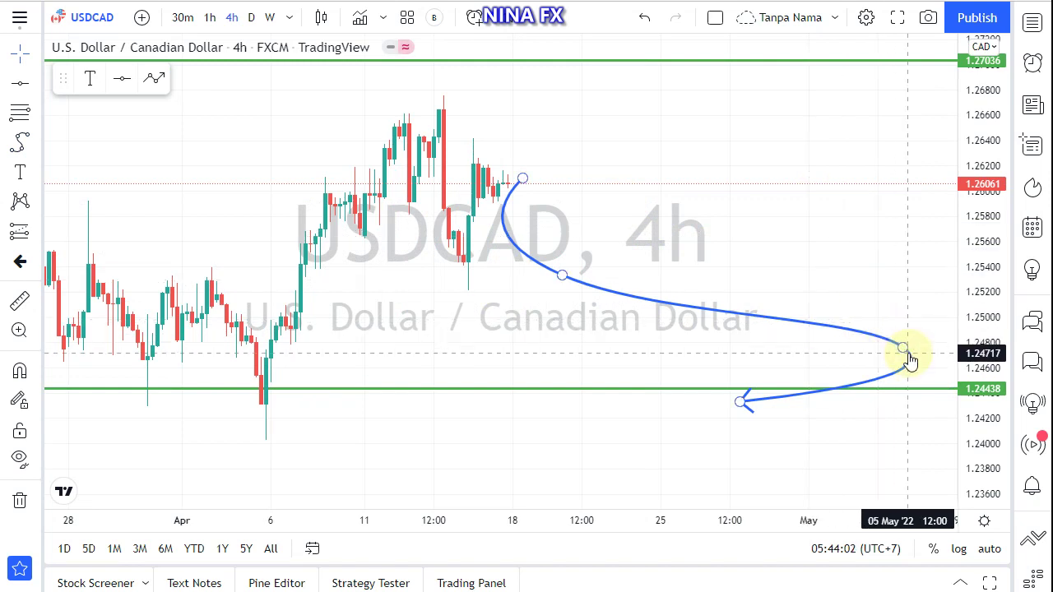
mouse_move(905, 356)
left_mouse_down()
mouse_move(653, 77)
mouse_move(669, 51)
mouse_move(682, 52)
left_mouse_up()
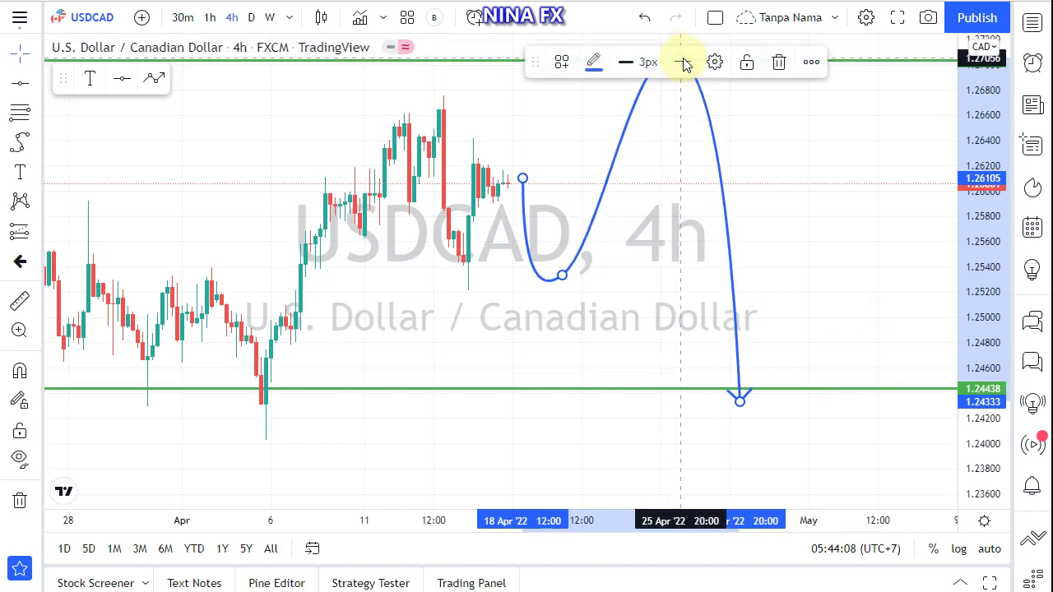
left_click_drag(740, 400, 815, 392)
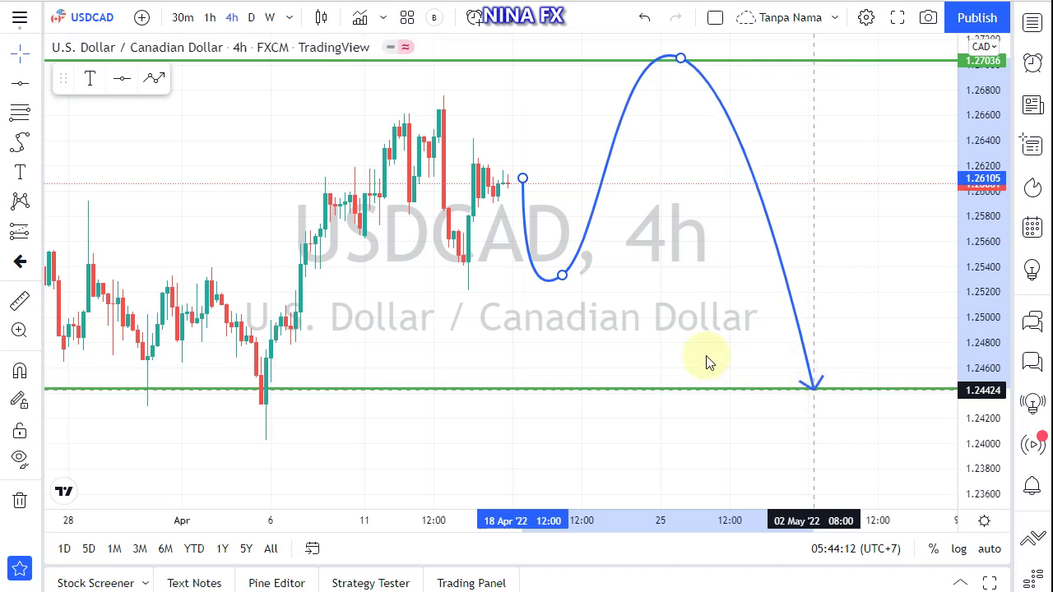
mouse_move(565, 275)
left_mouse_down()
mouse_move(586, 285)
mouse_move(730, 281)
mouse_move(721, 293)
left_mouse_up()
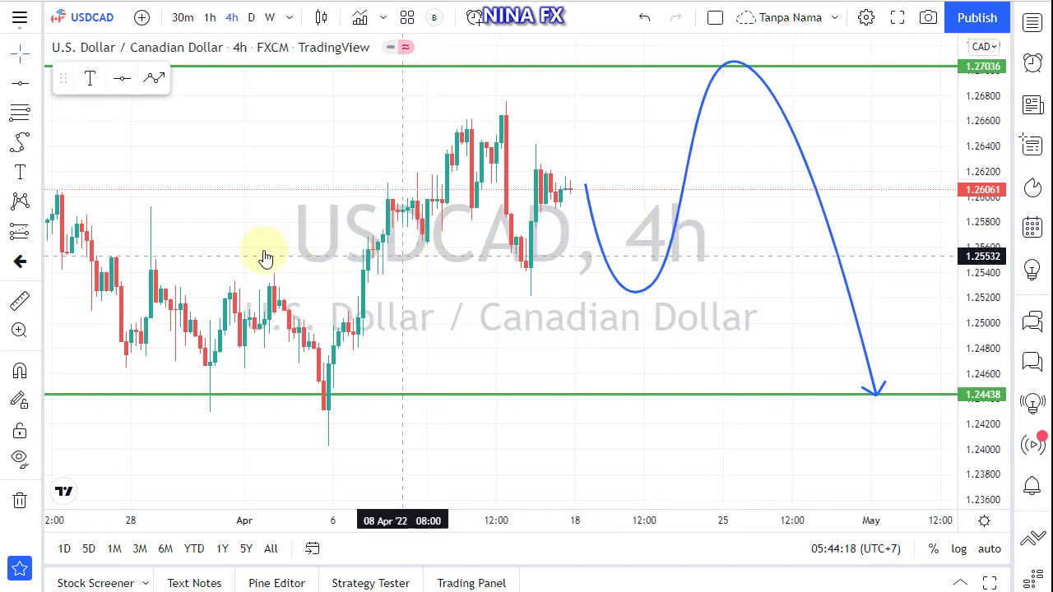
Add a text label below the lower level reading 'USDCAD, Sell 1.27000 Tp 1.24400'.
left_click(90, 78)
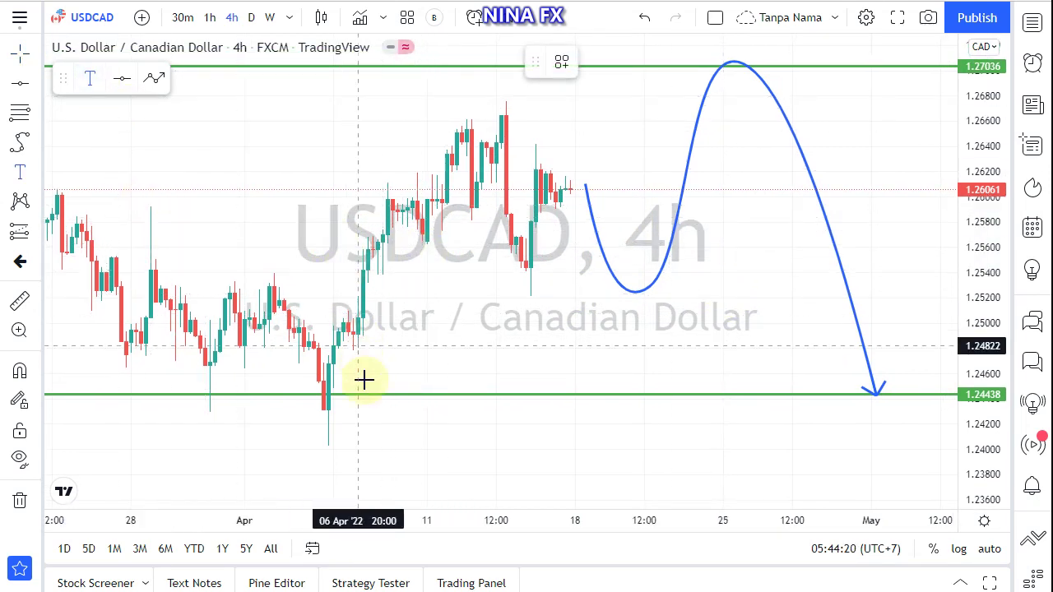
left_click(369, 424)
type("US")
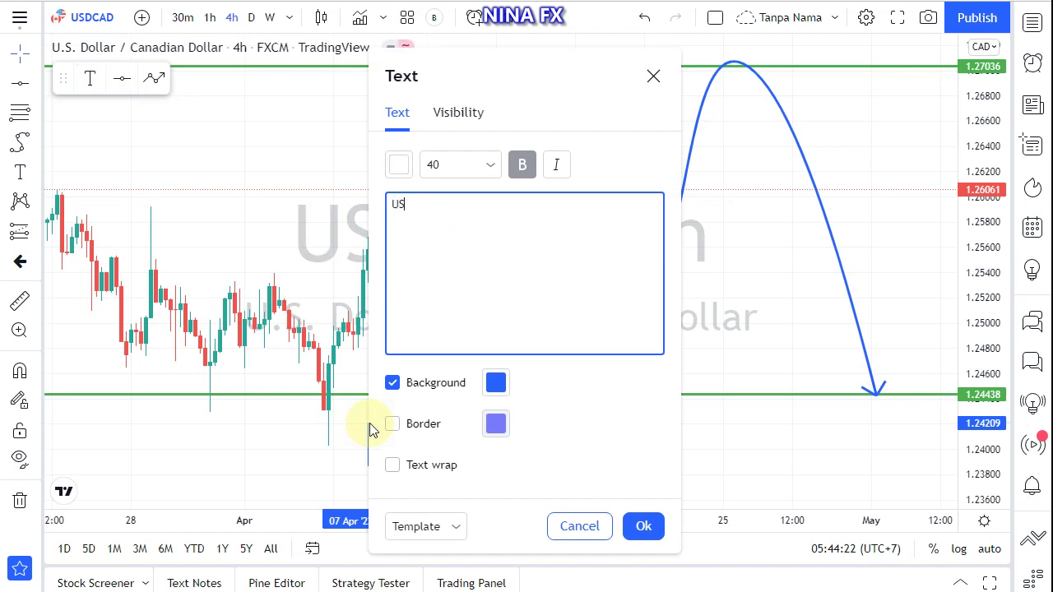
type("DCA")
type("D, Sell 1")
type(".2")
type("7000 T")
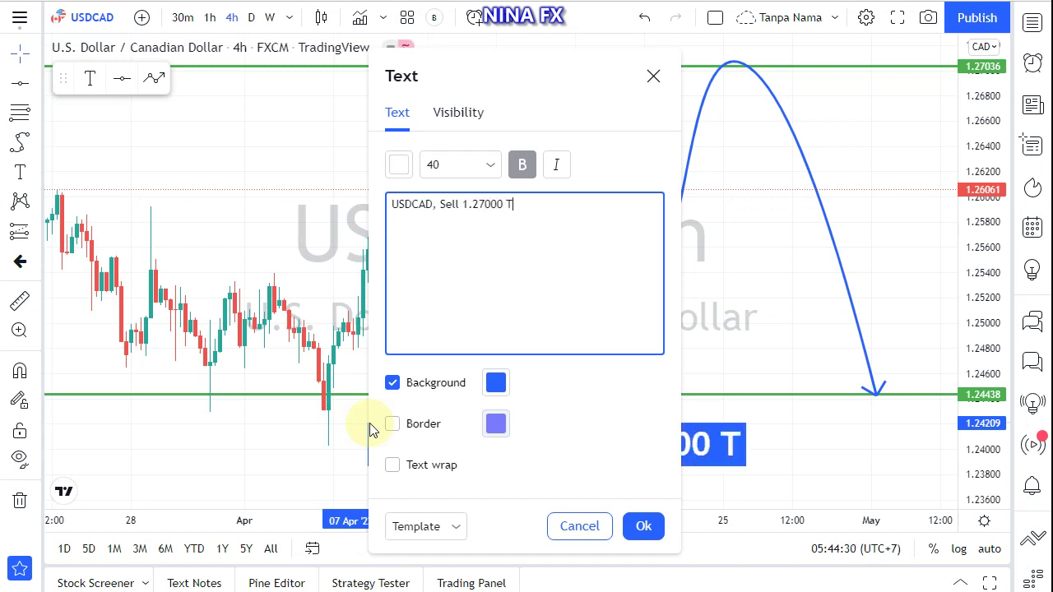
type("p 1.2")
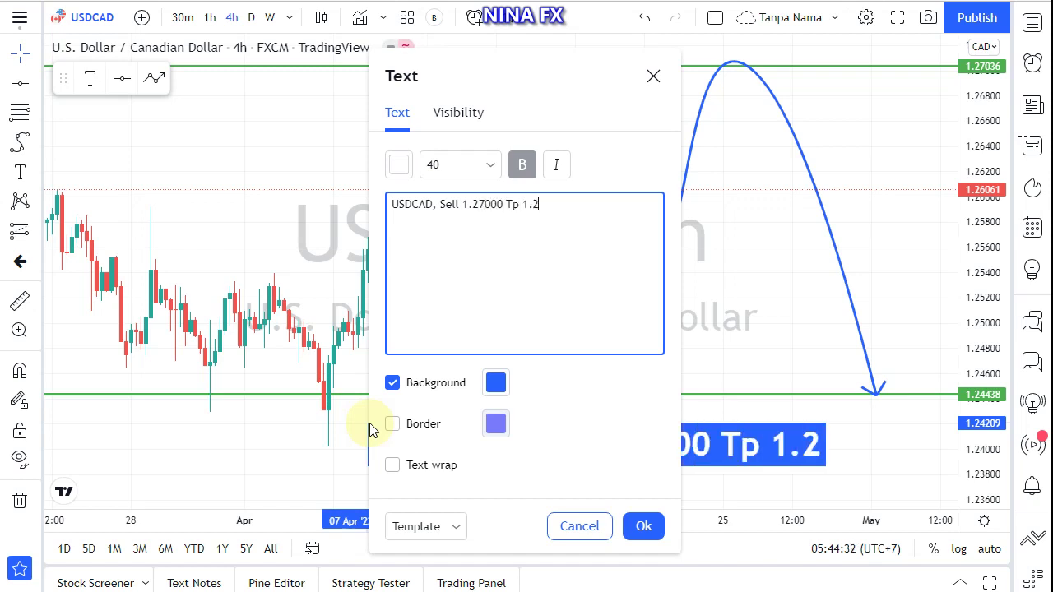
type("440")
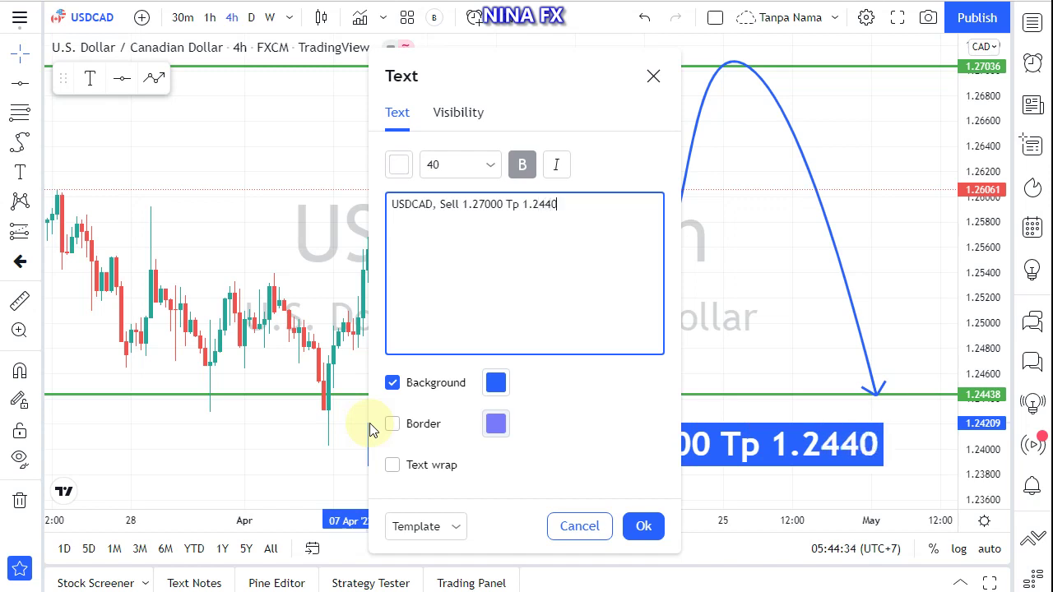
type("0")
left_click(315, 240)
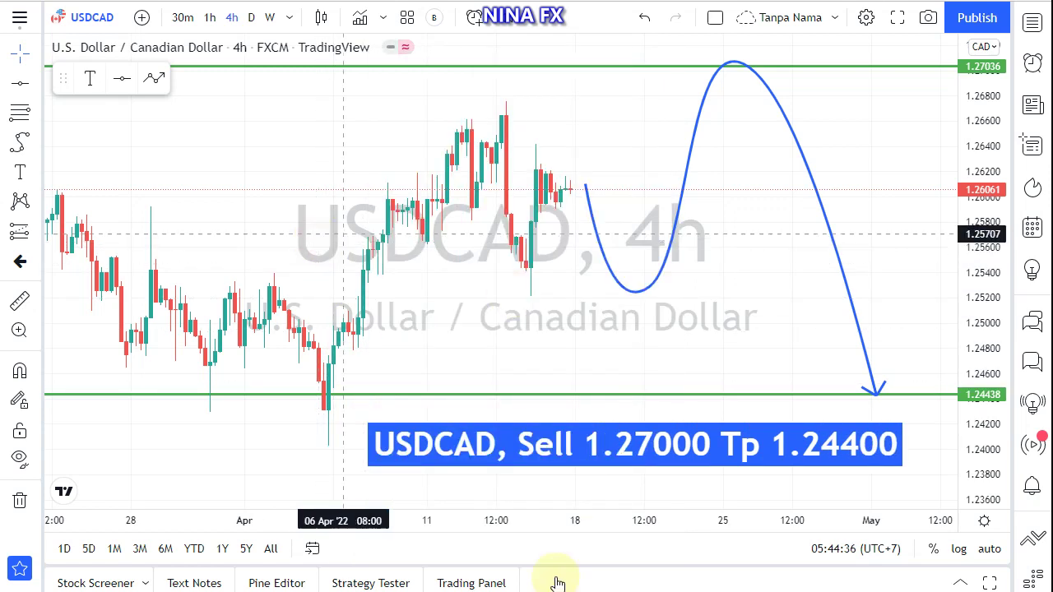